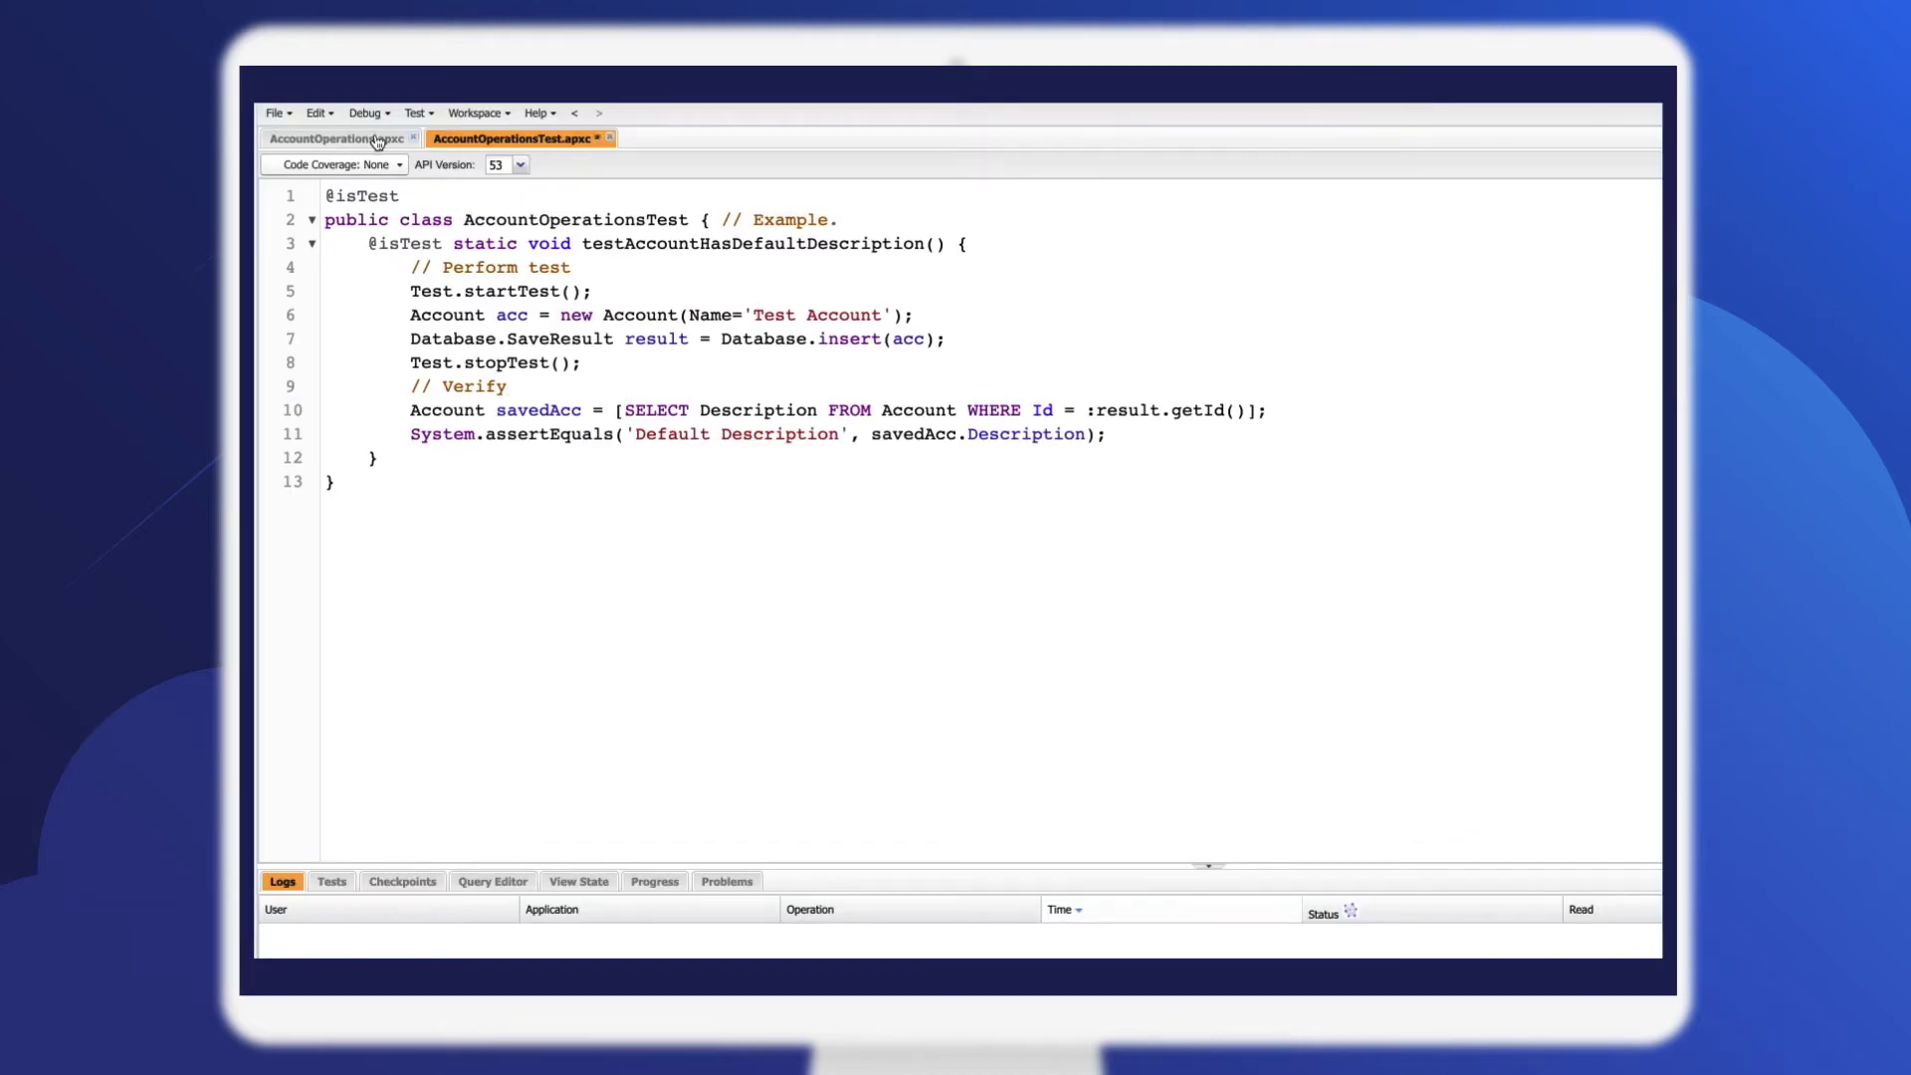
Step: Pull US-0000025's metadata changes made since 21 Jan 2022 at 19:00 from the DX Dev1 stage
click(335, 139)
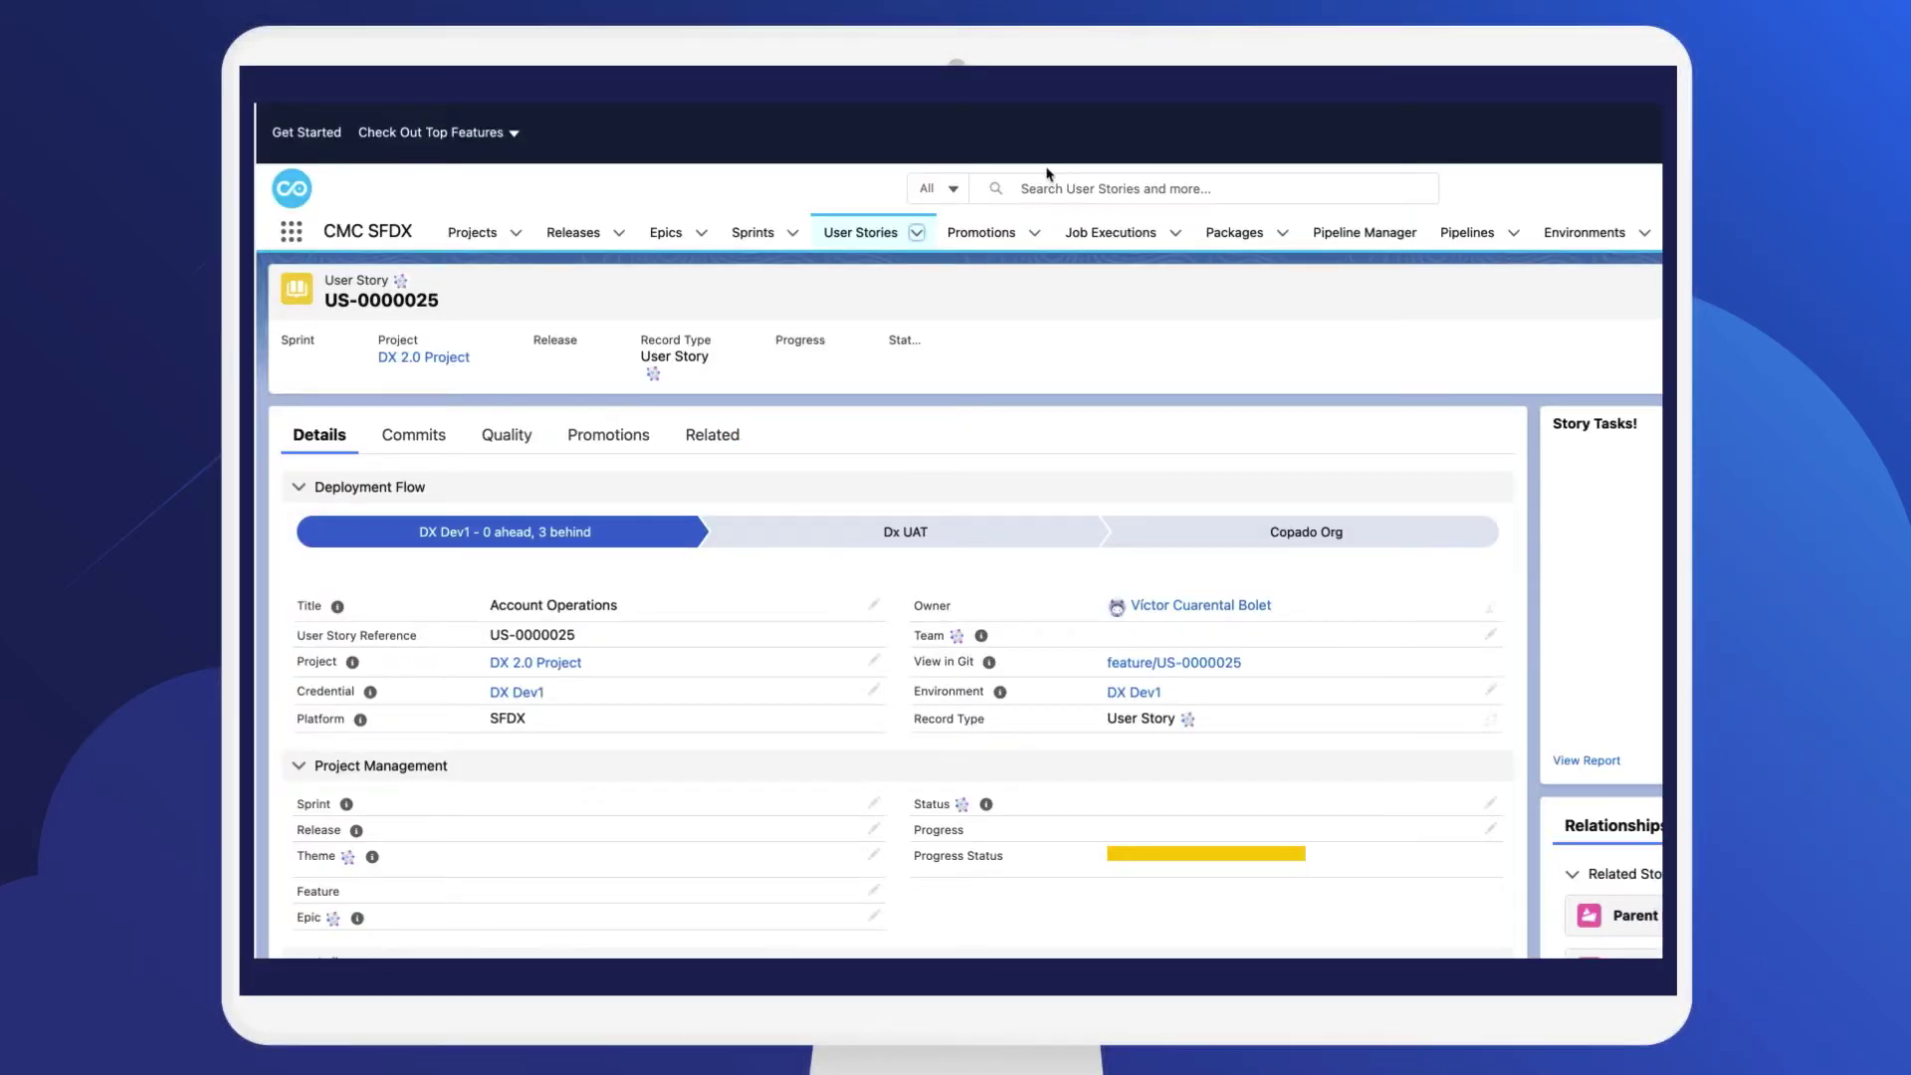
click(629, 534)
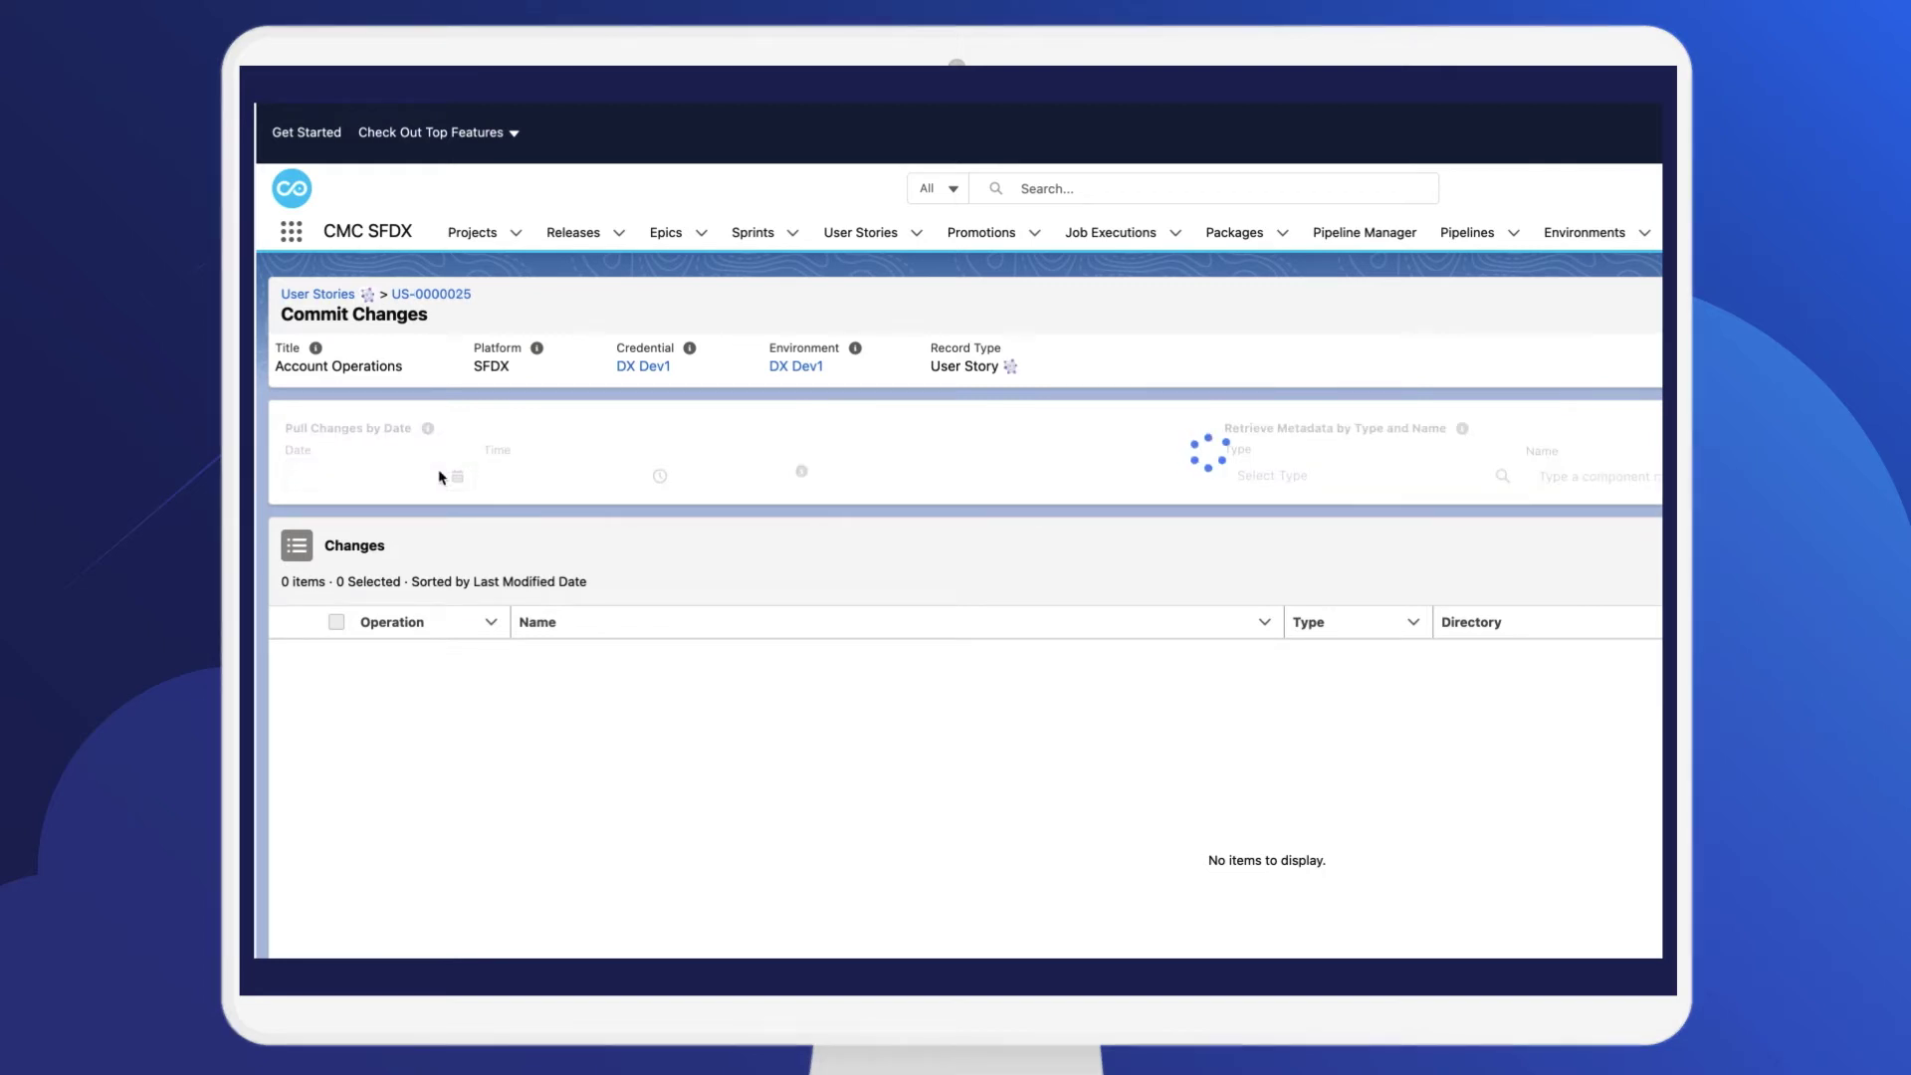
click(454, 475)
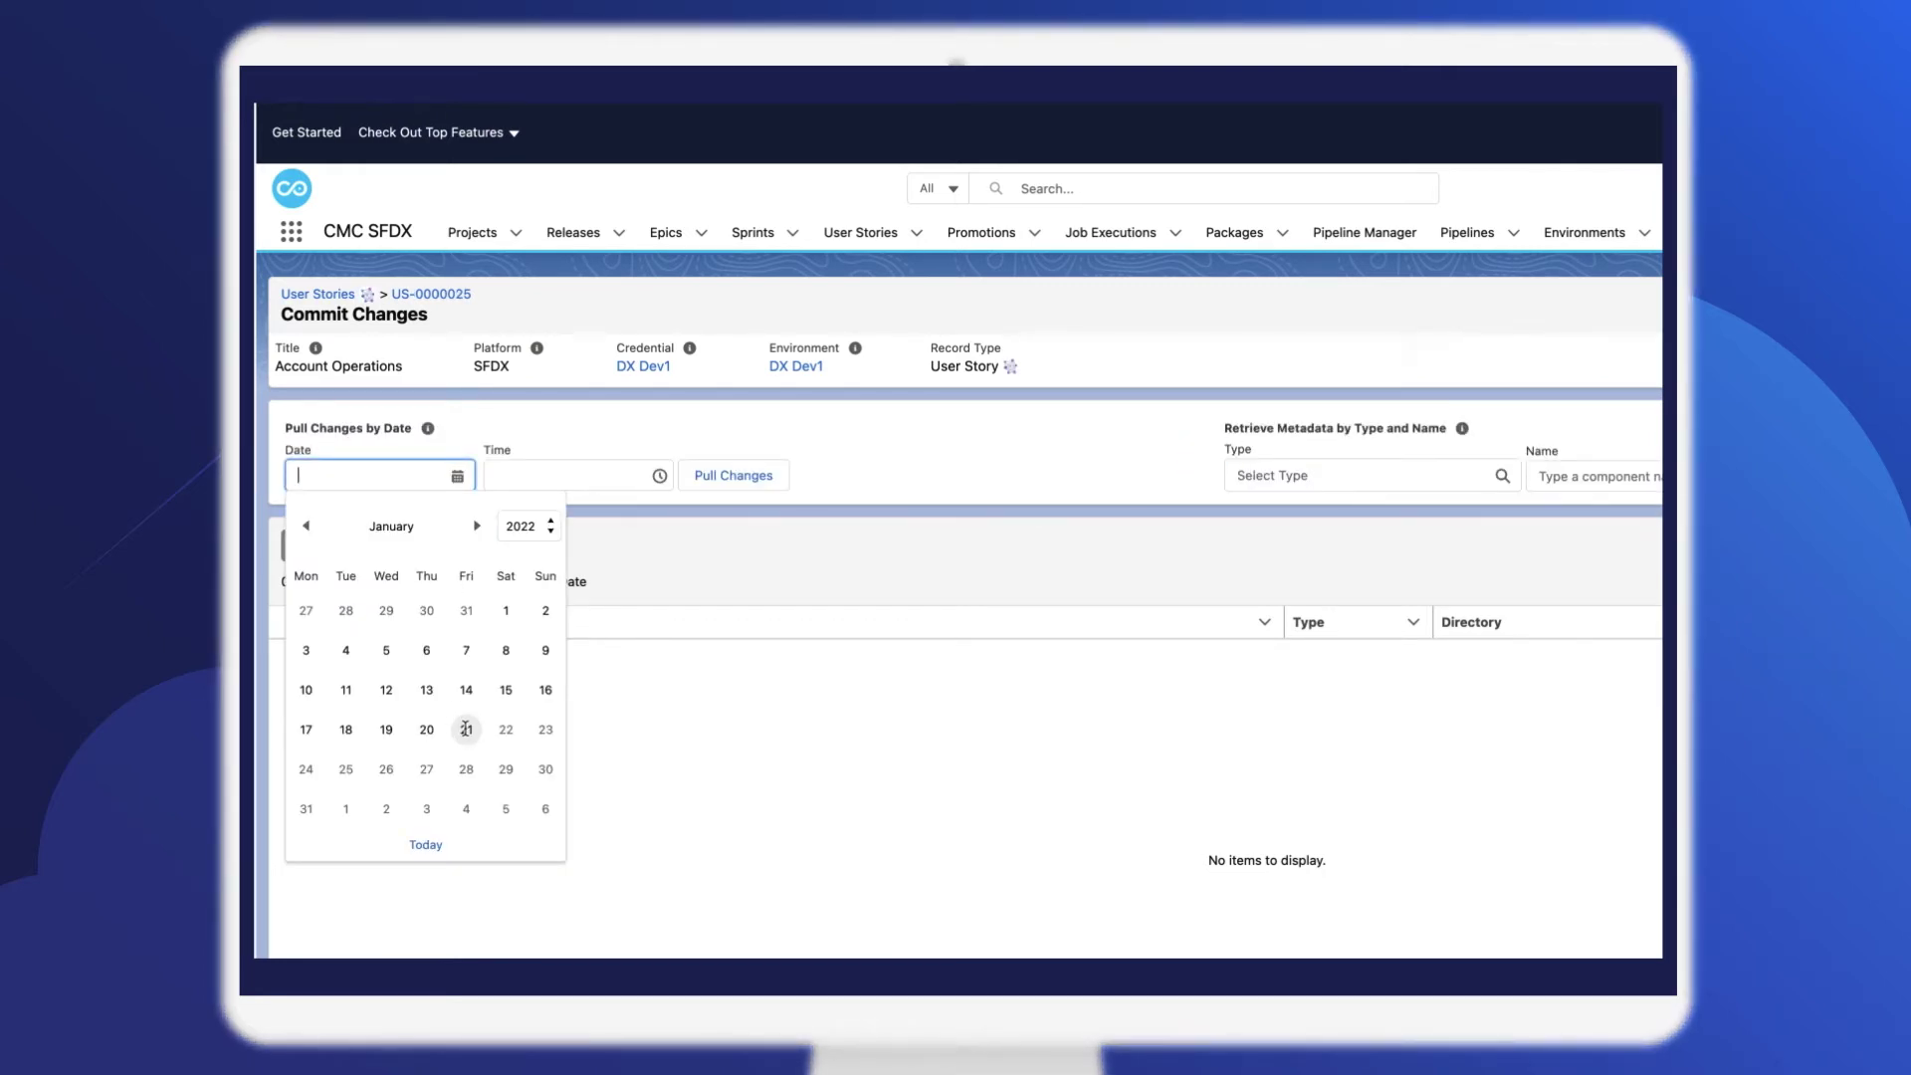
click(466, 729)
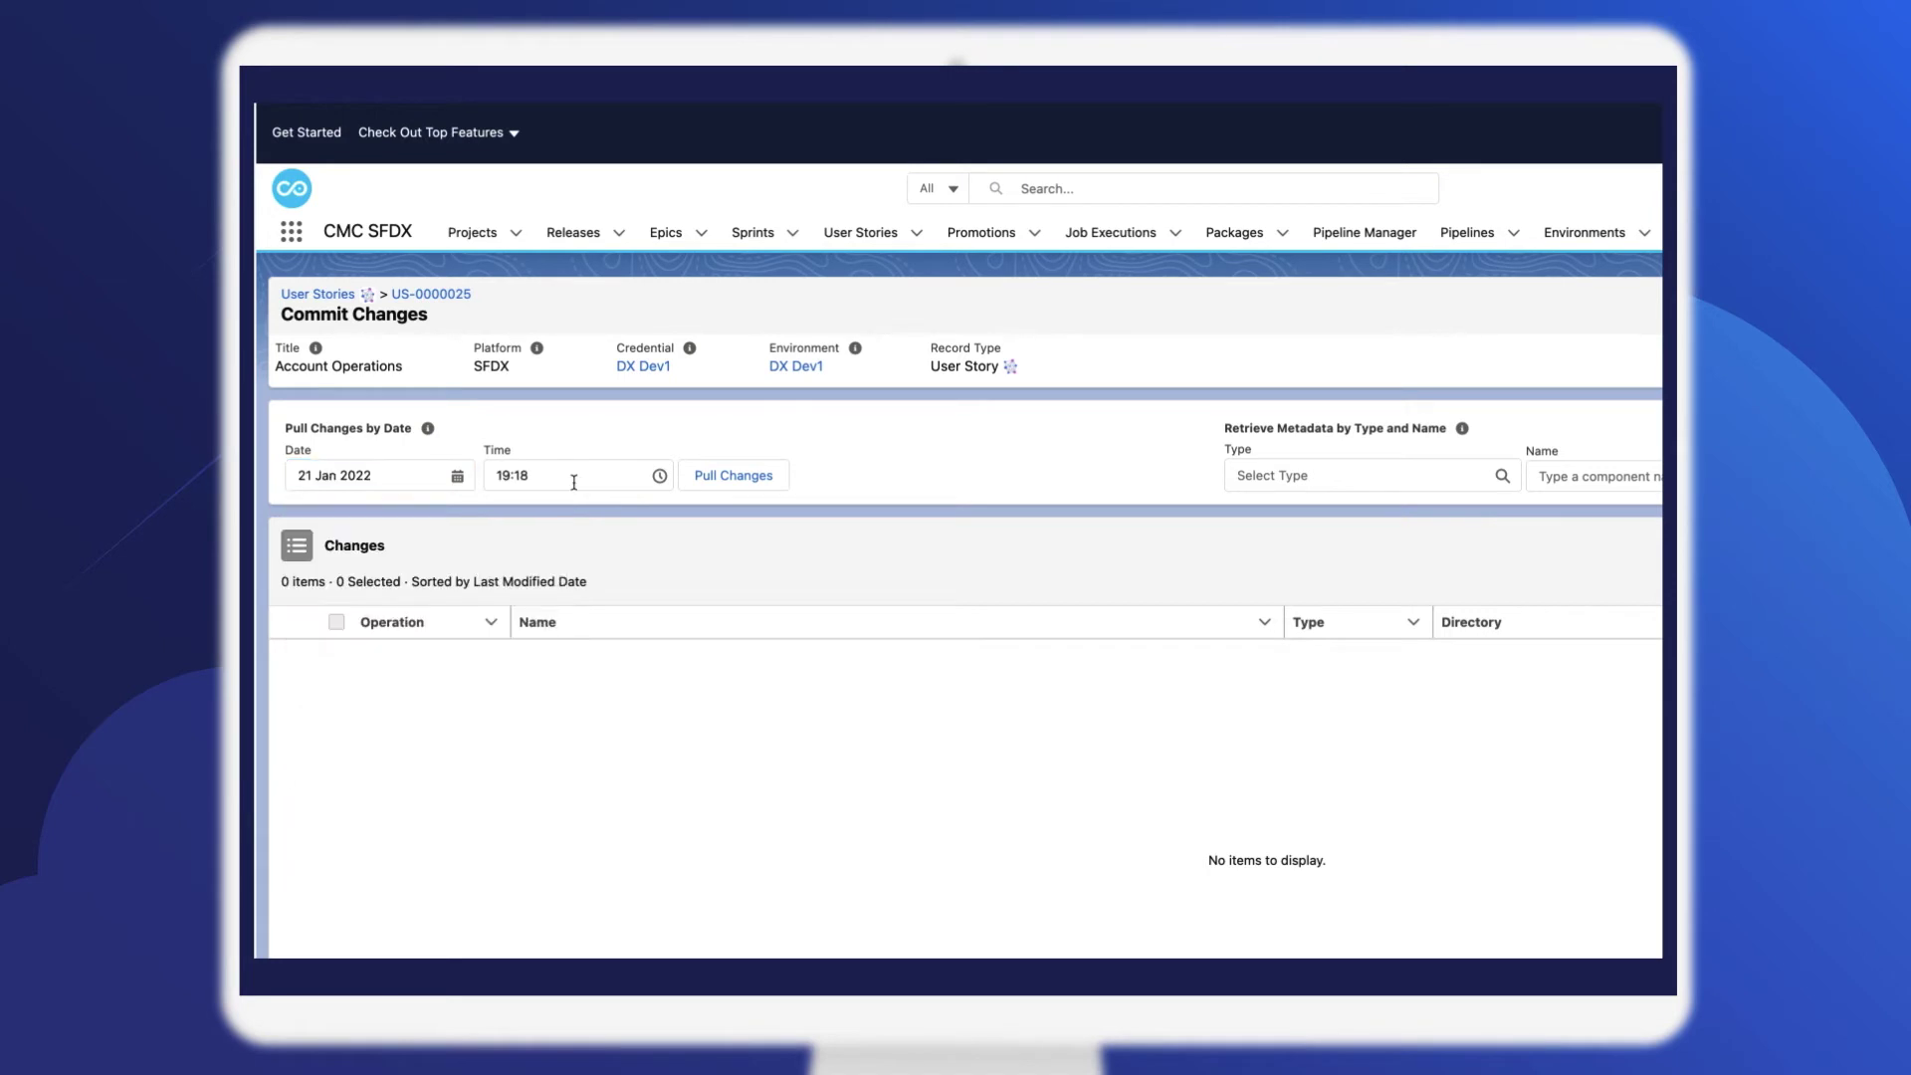
click(573, 475)
click(633, 473)
click(537, 635)
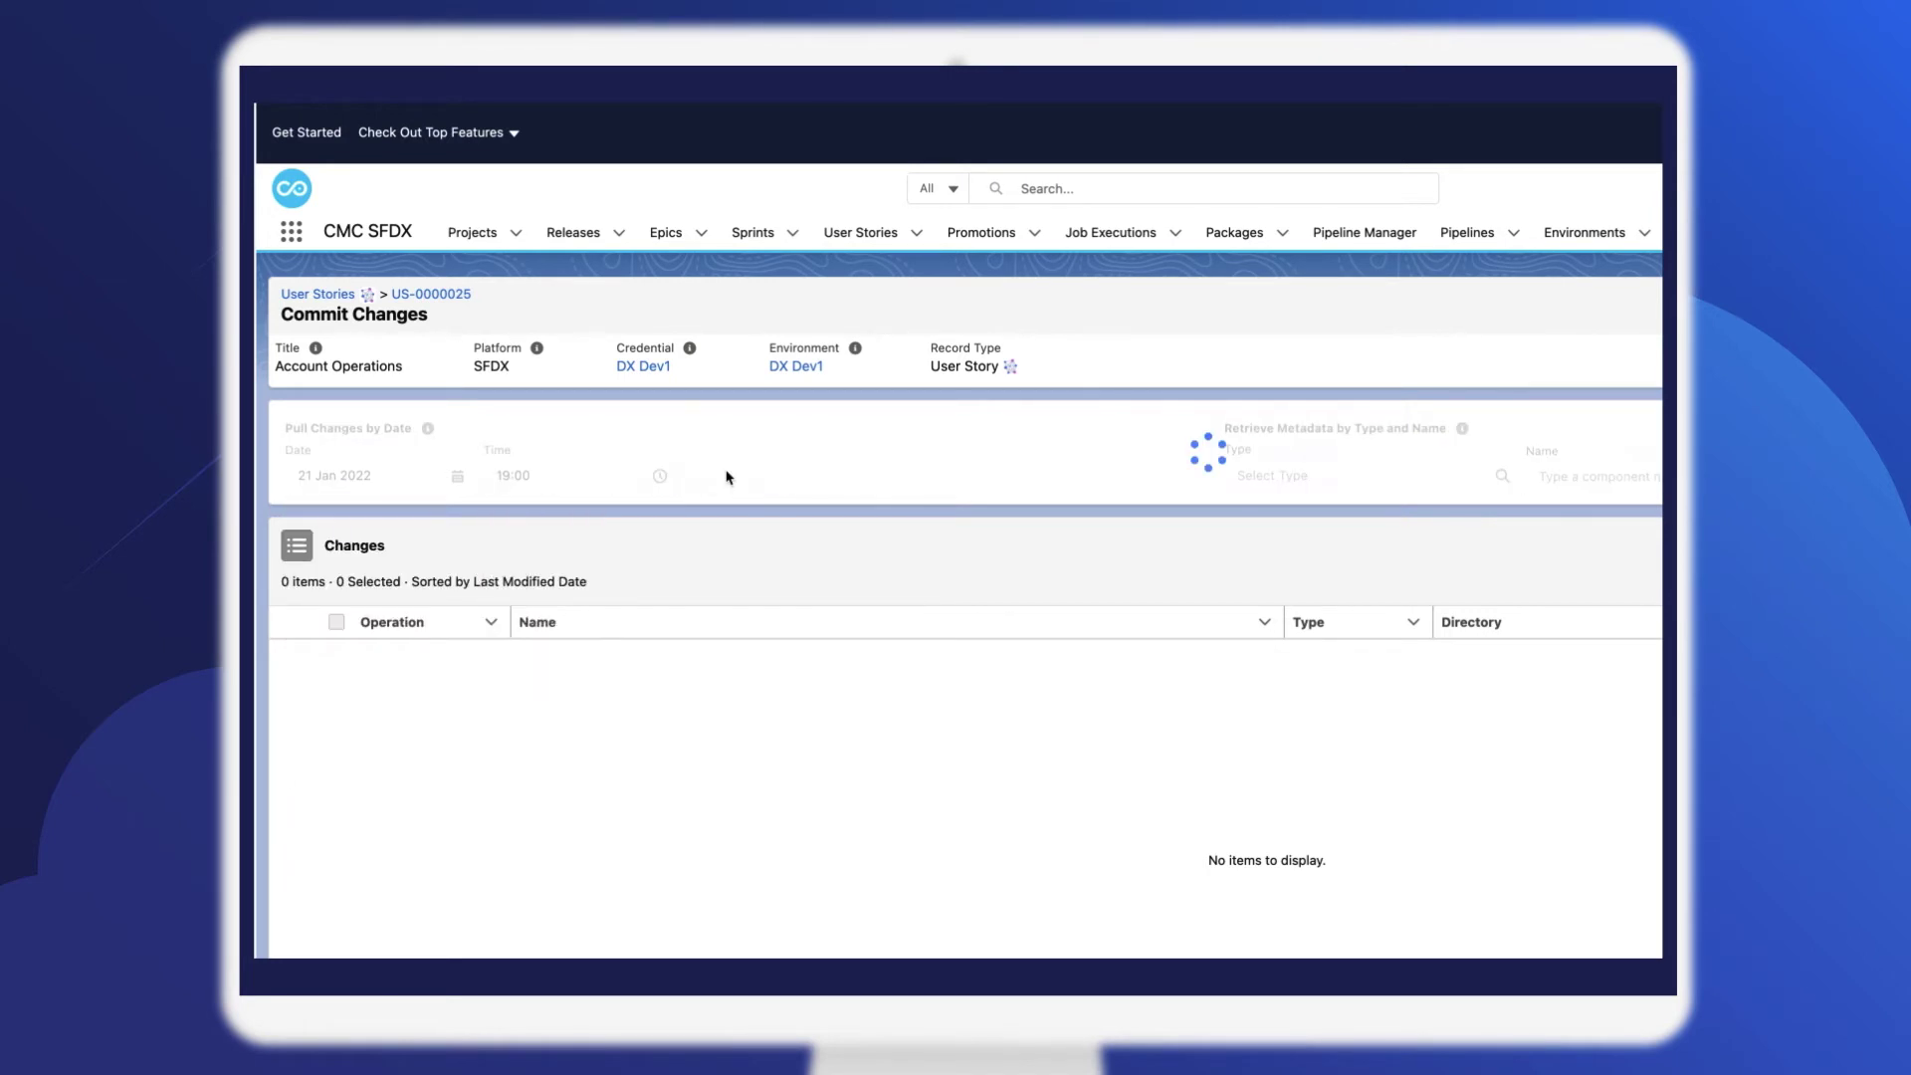
click(732, 476)
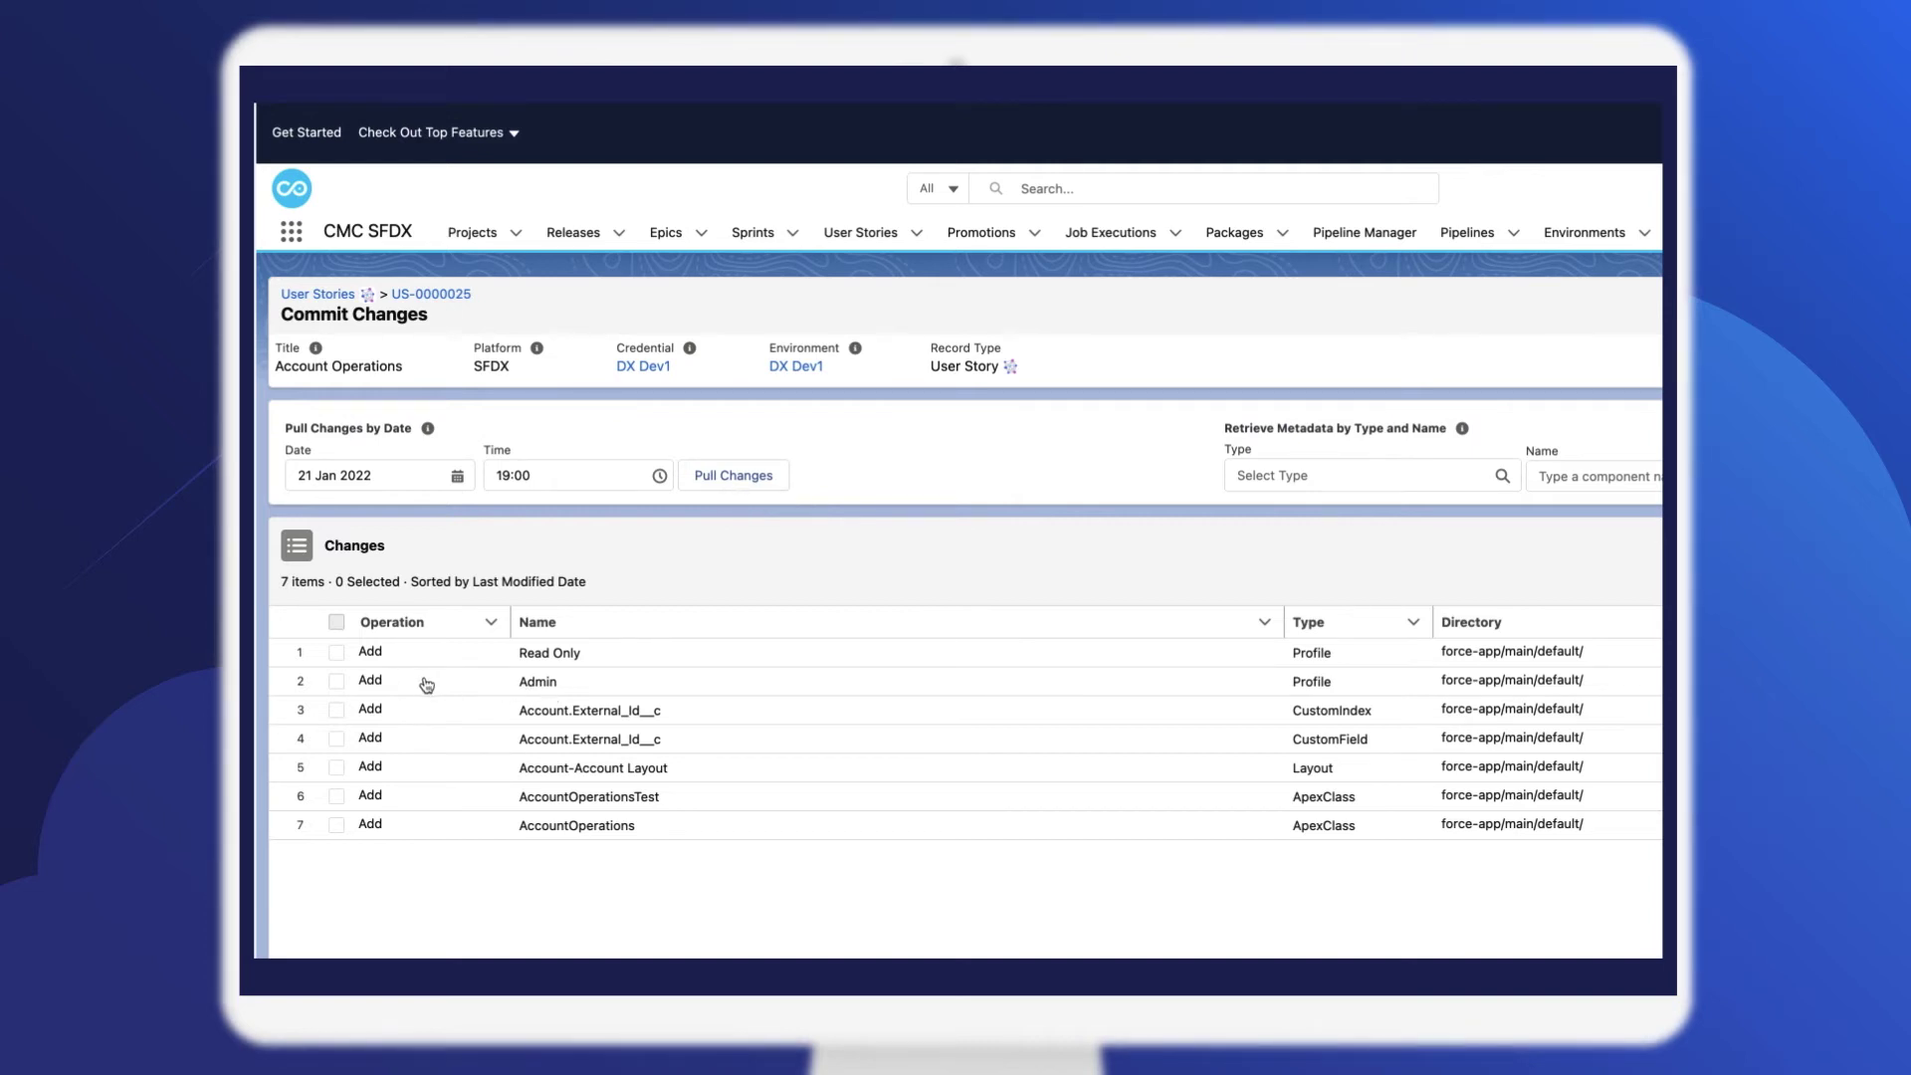
Step: Keep the Admin profile's operation set to Add
click(373, 684)
click(491, 682)
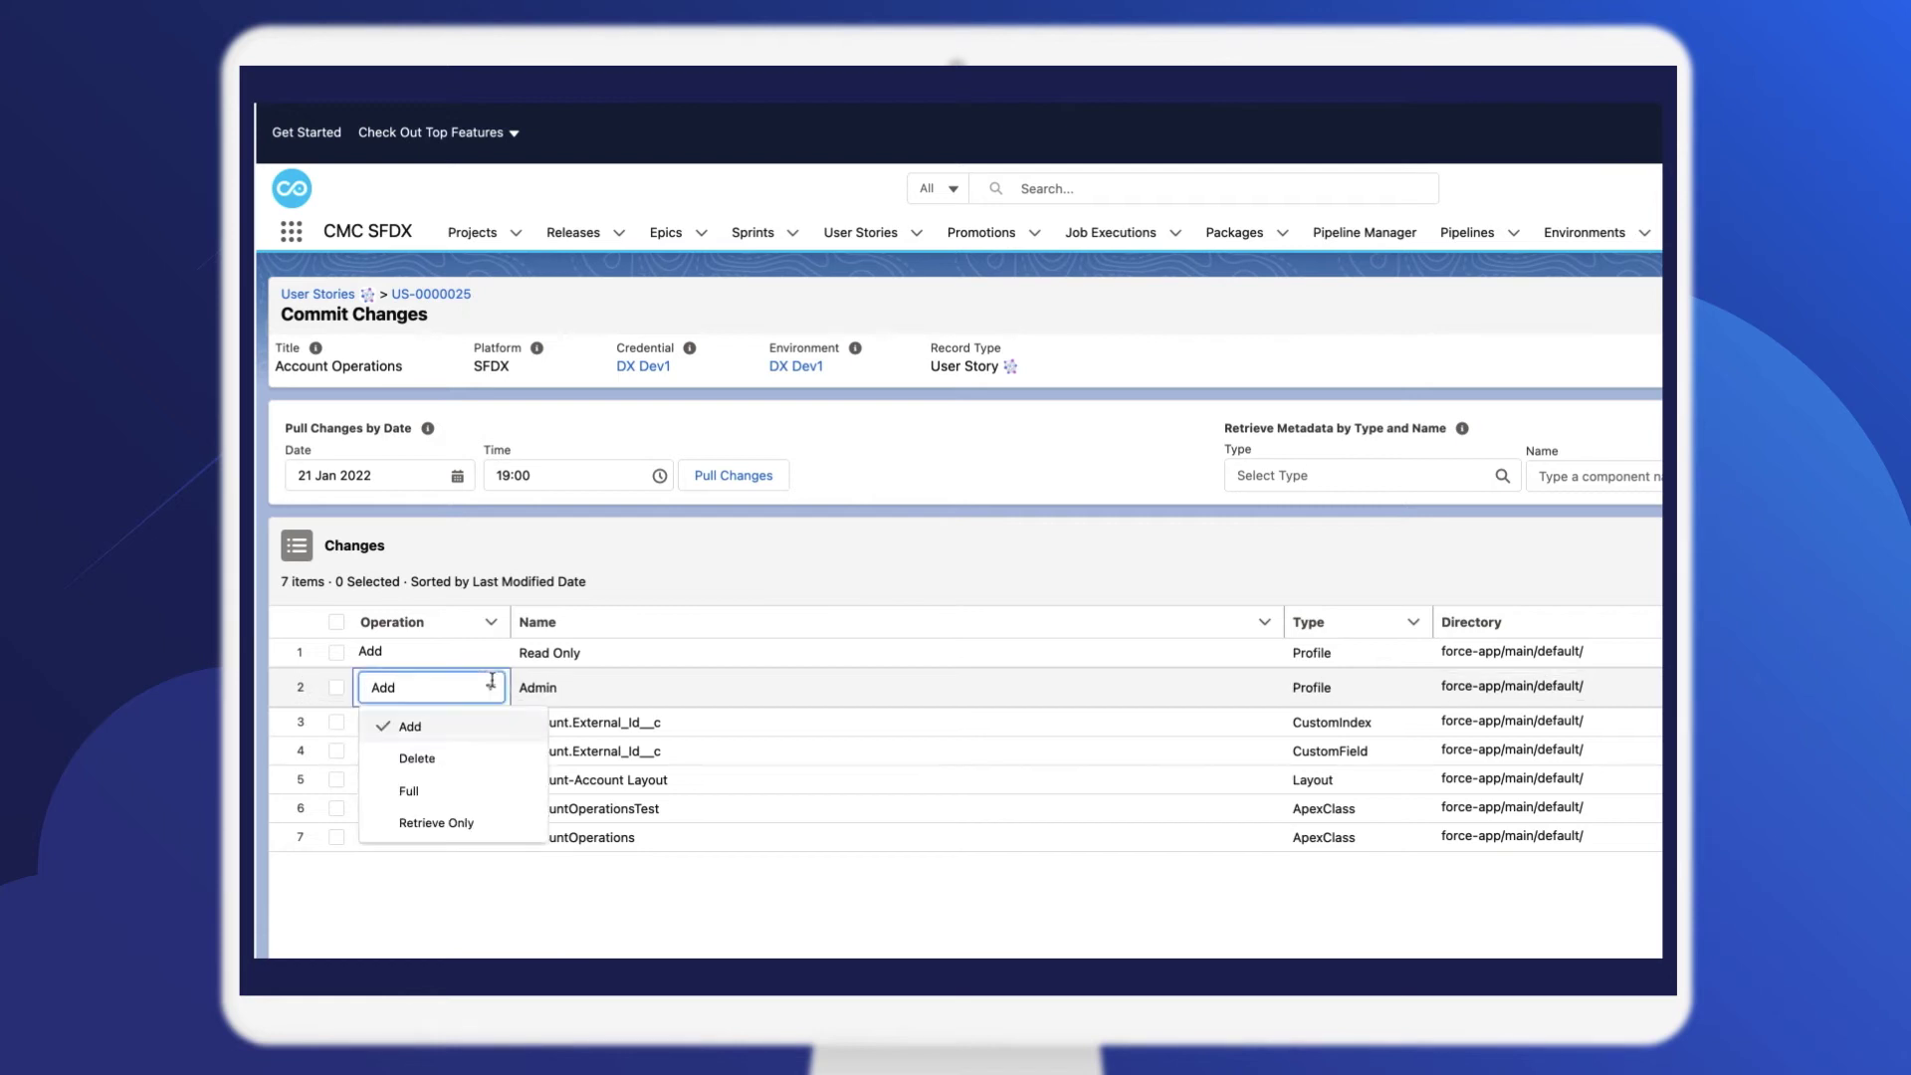
click(562, 794)
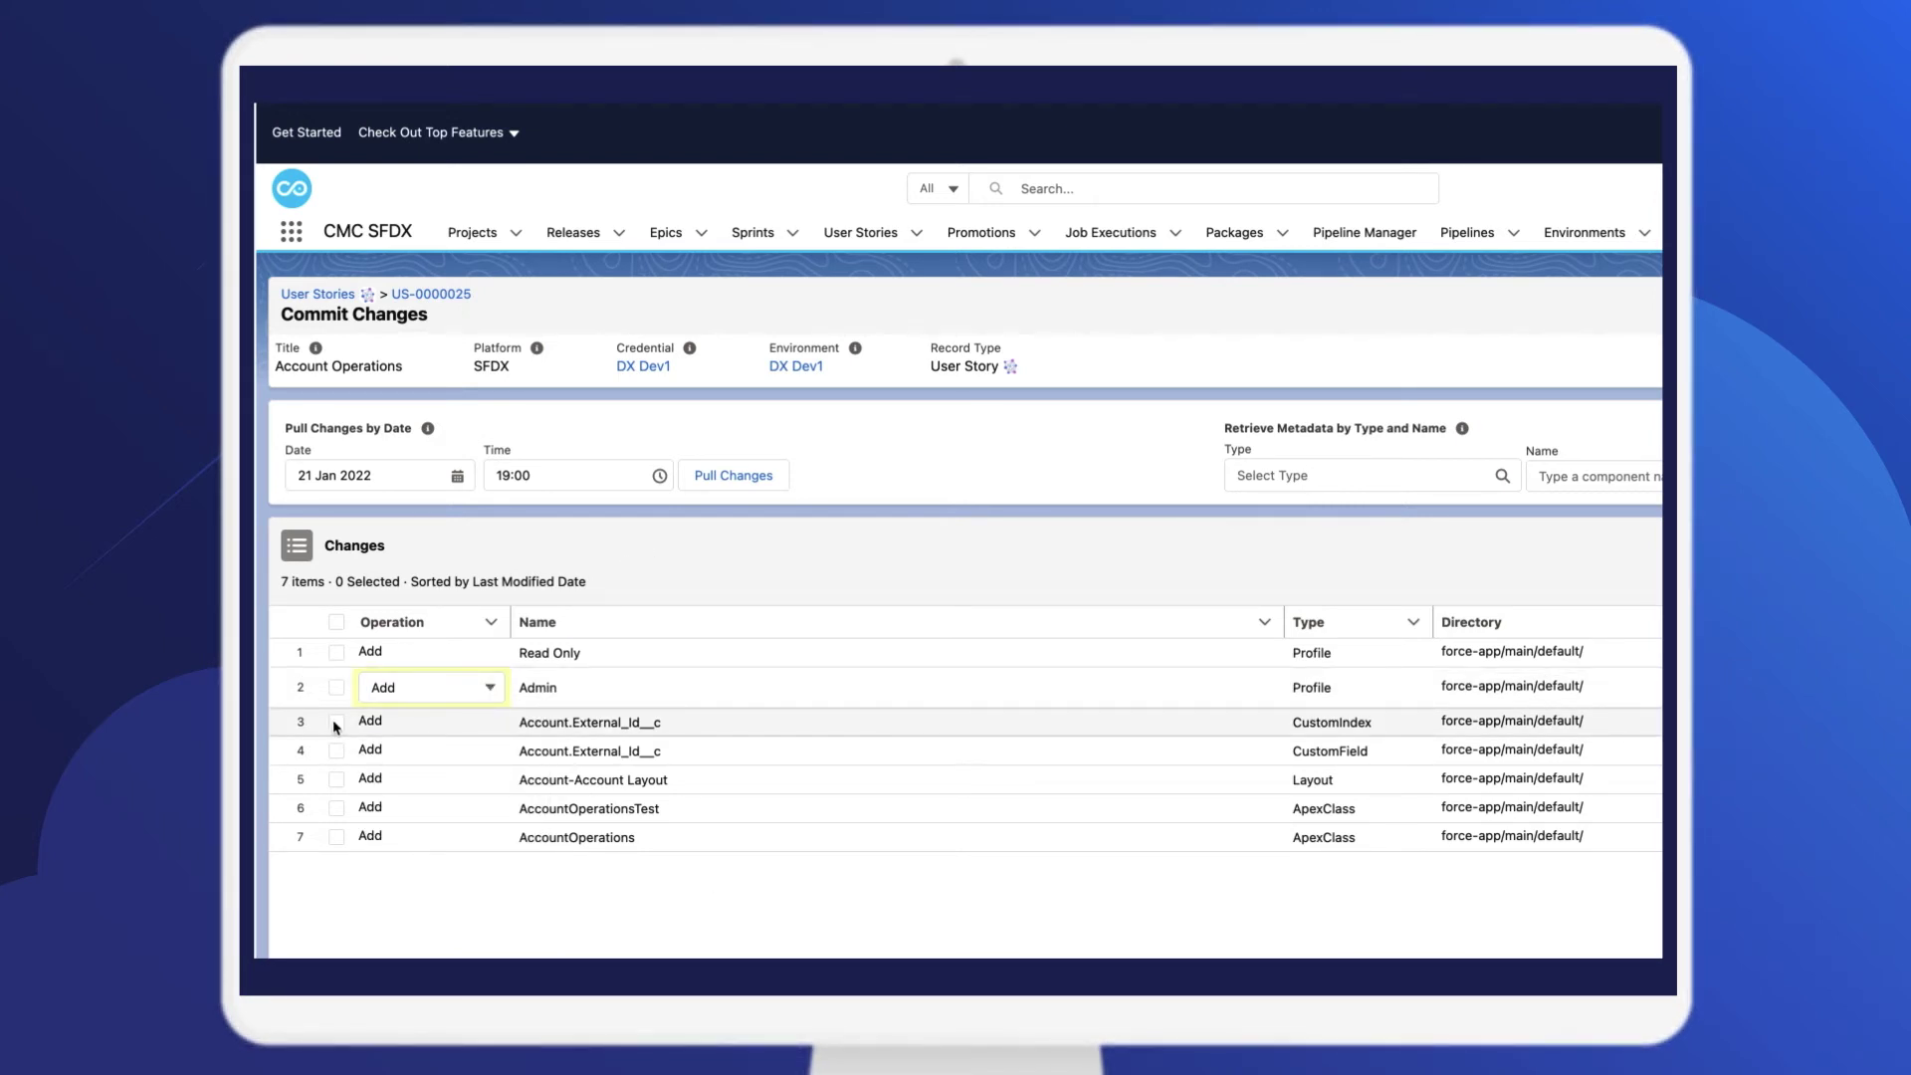
Step: Select the custom field, layout, AccountOperationsTest and AccountOperations changes for commit
click(335, 726)
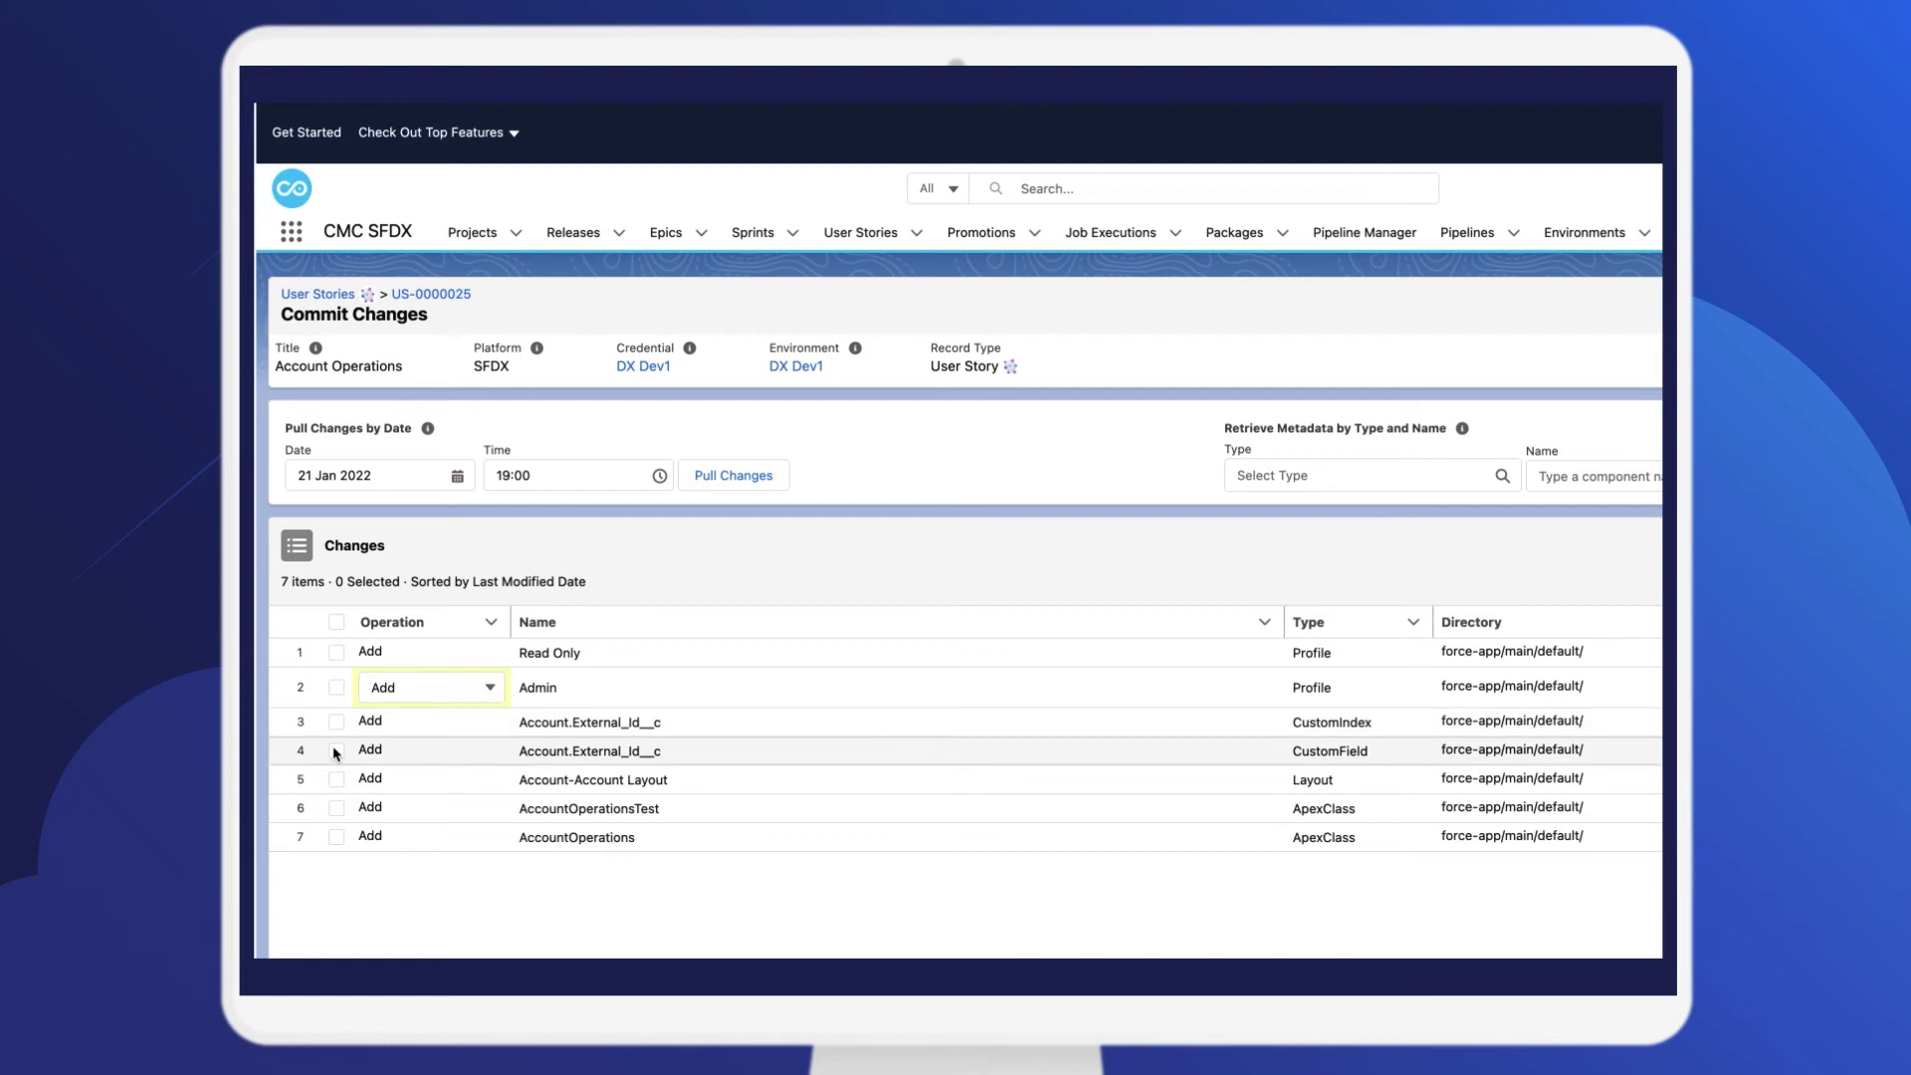
click(334, 799)
click(336, 827)
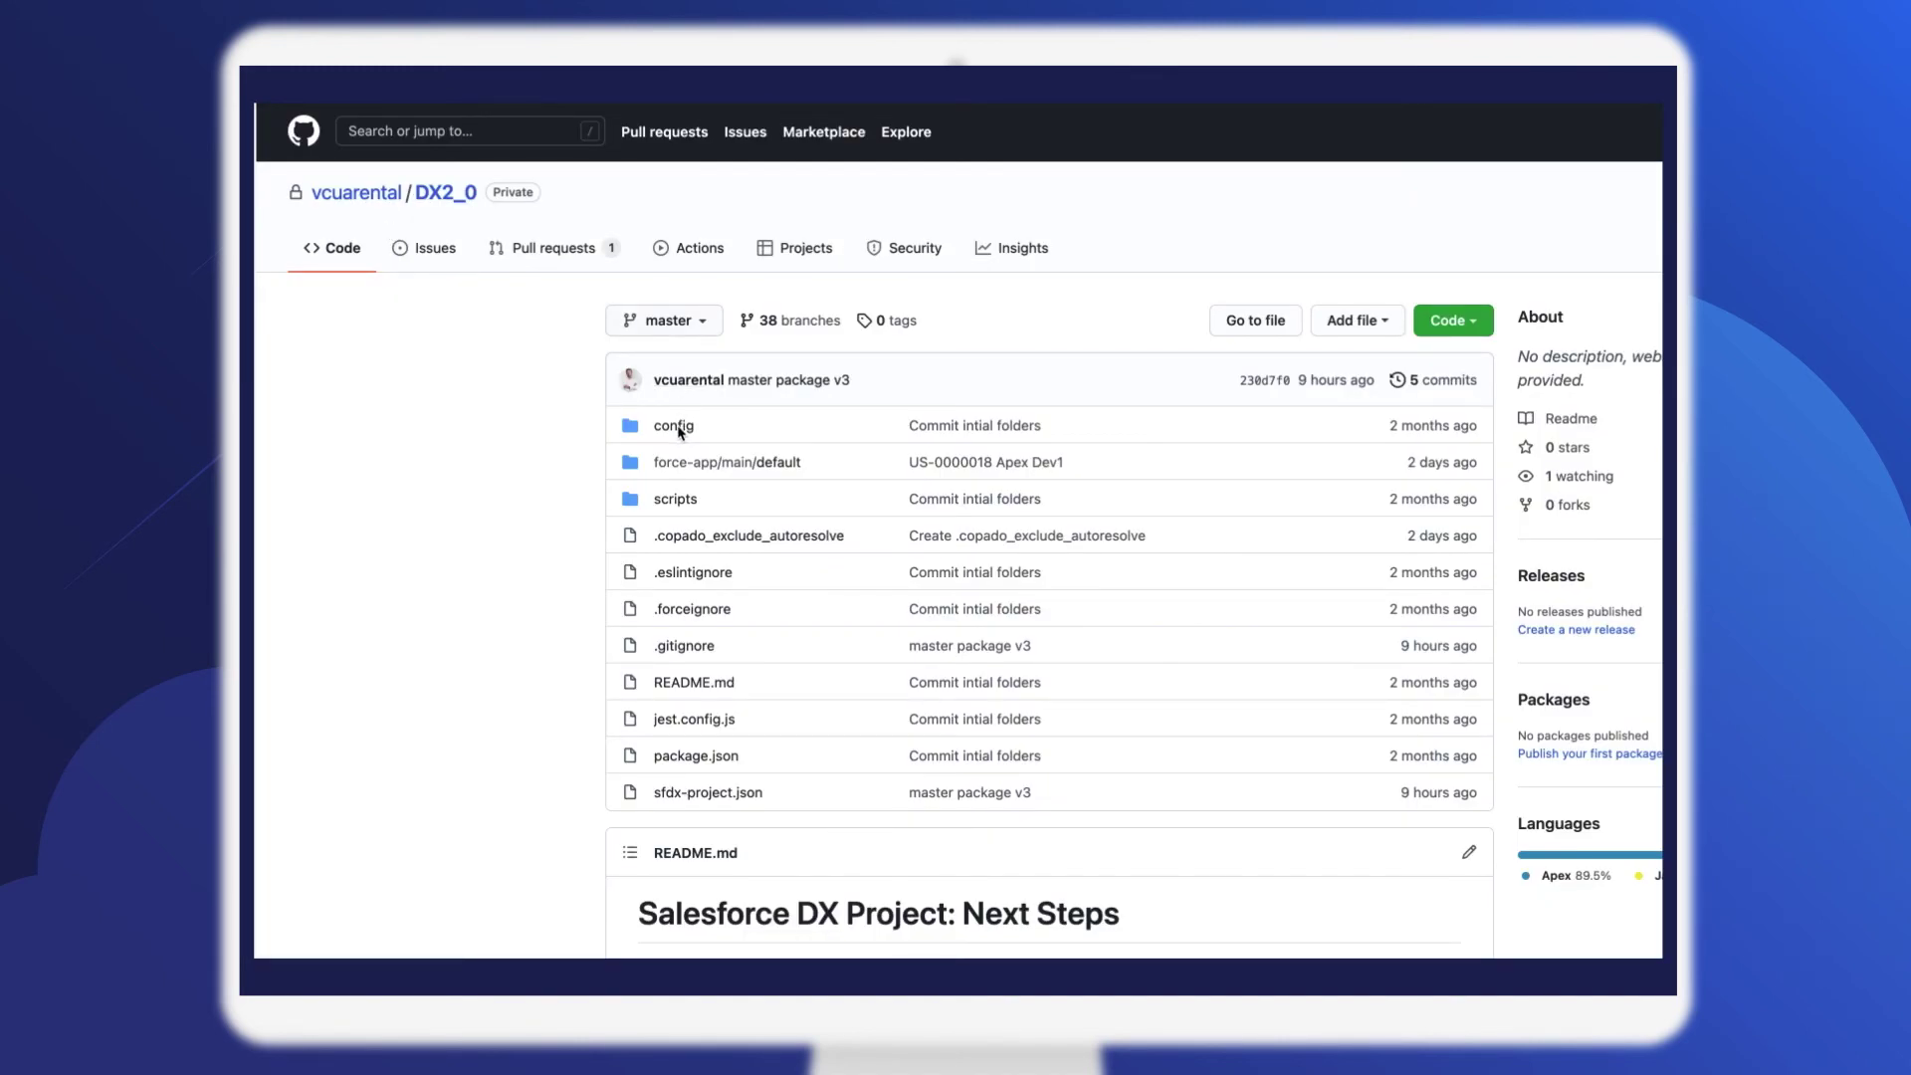
Step: Refresh the DX2_0 repository page to confirm it now shows 39 branches
key(F5)
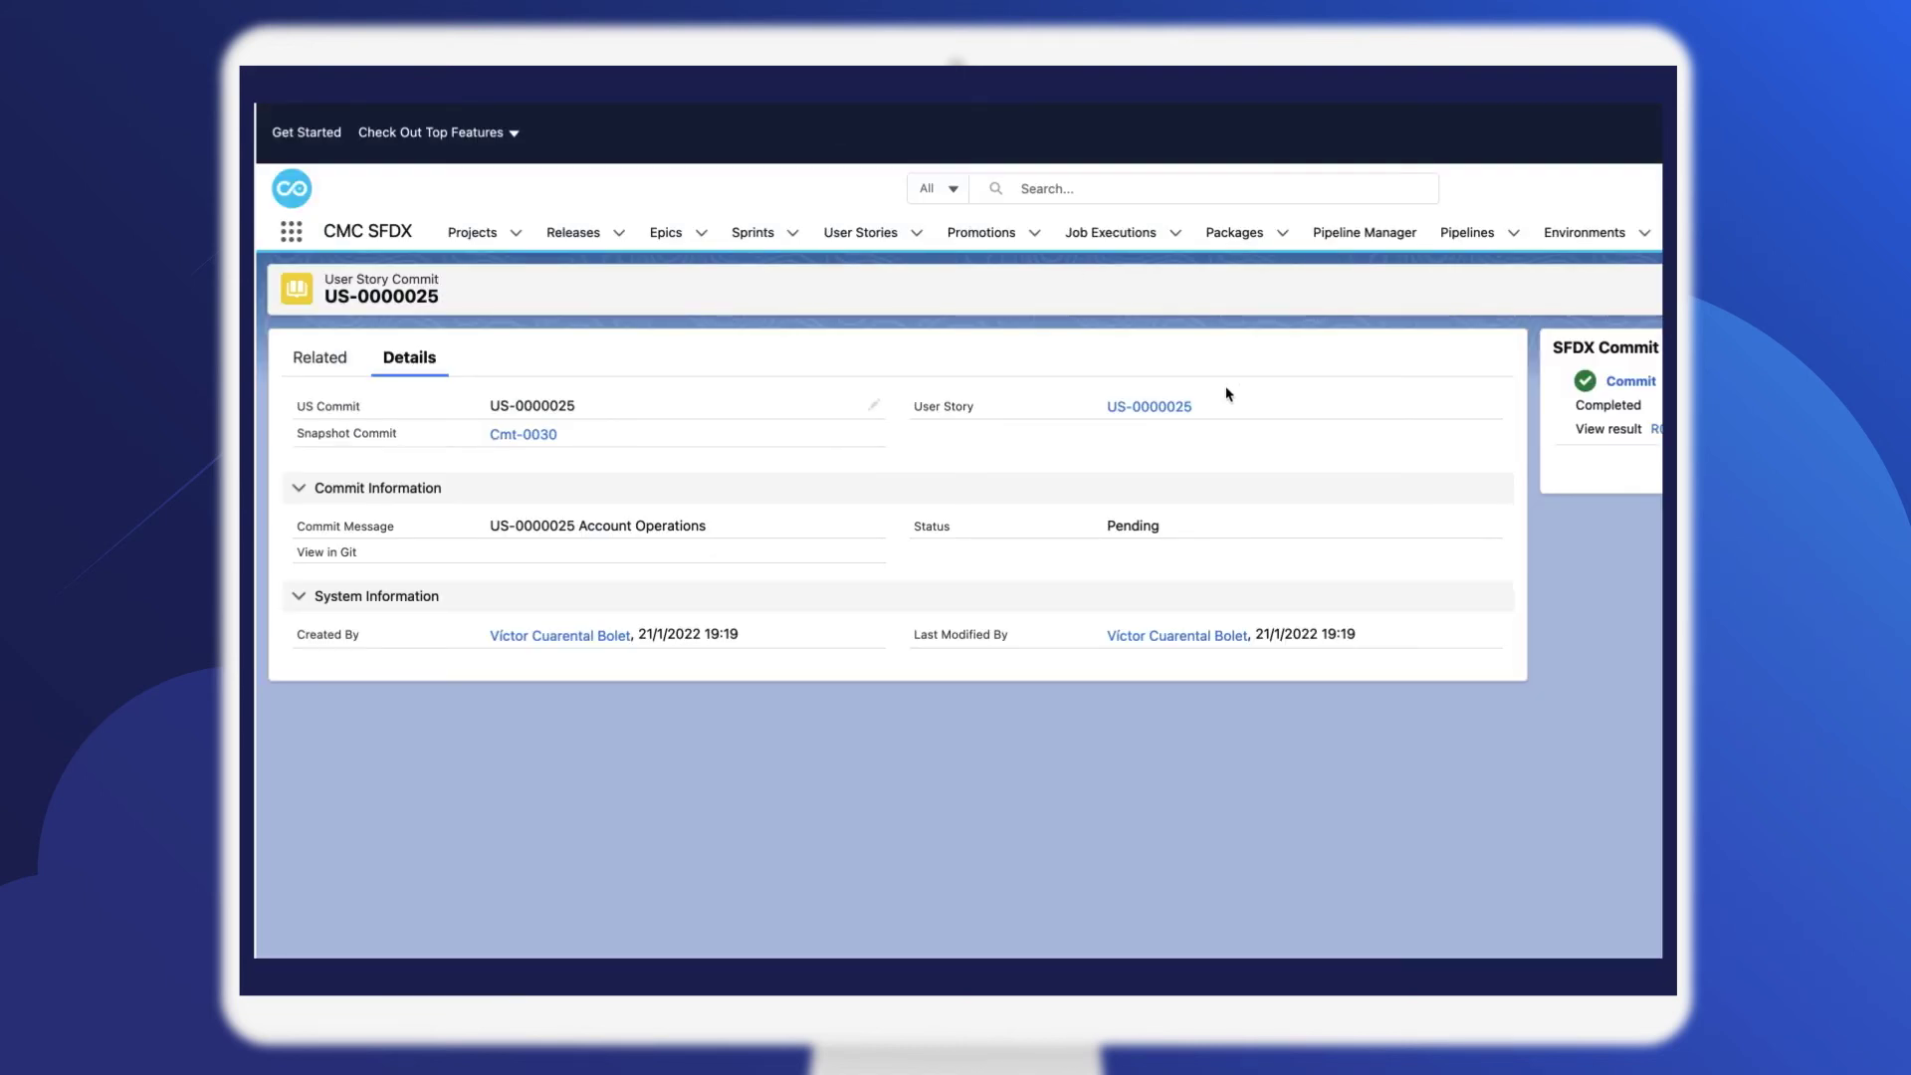
Step: Open the US-0000025 user story from its completed commit record
click(1161, 408)
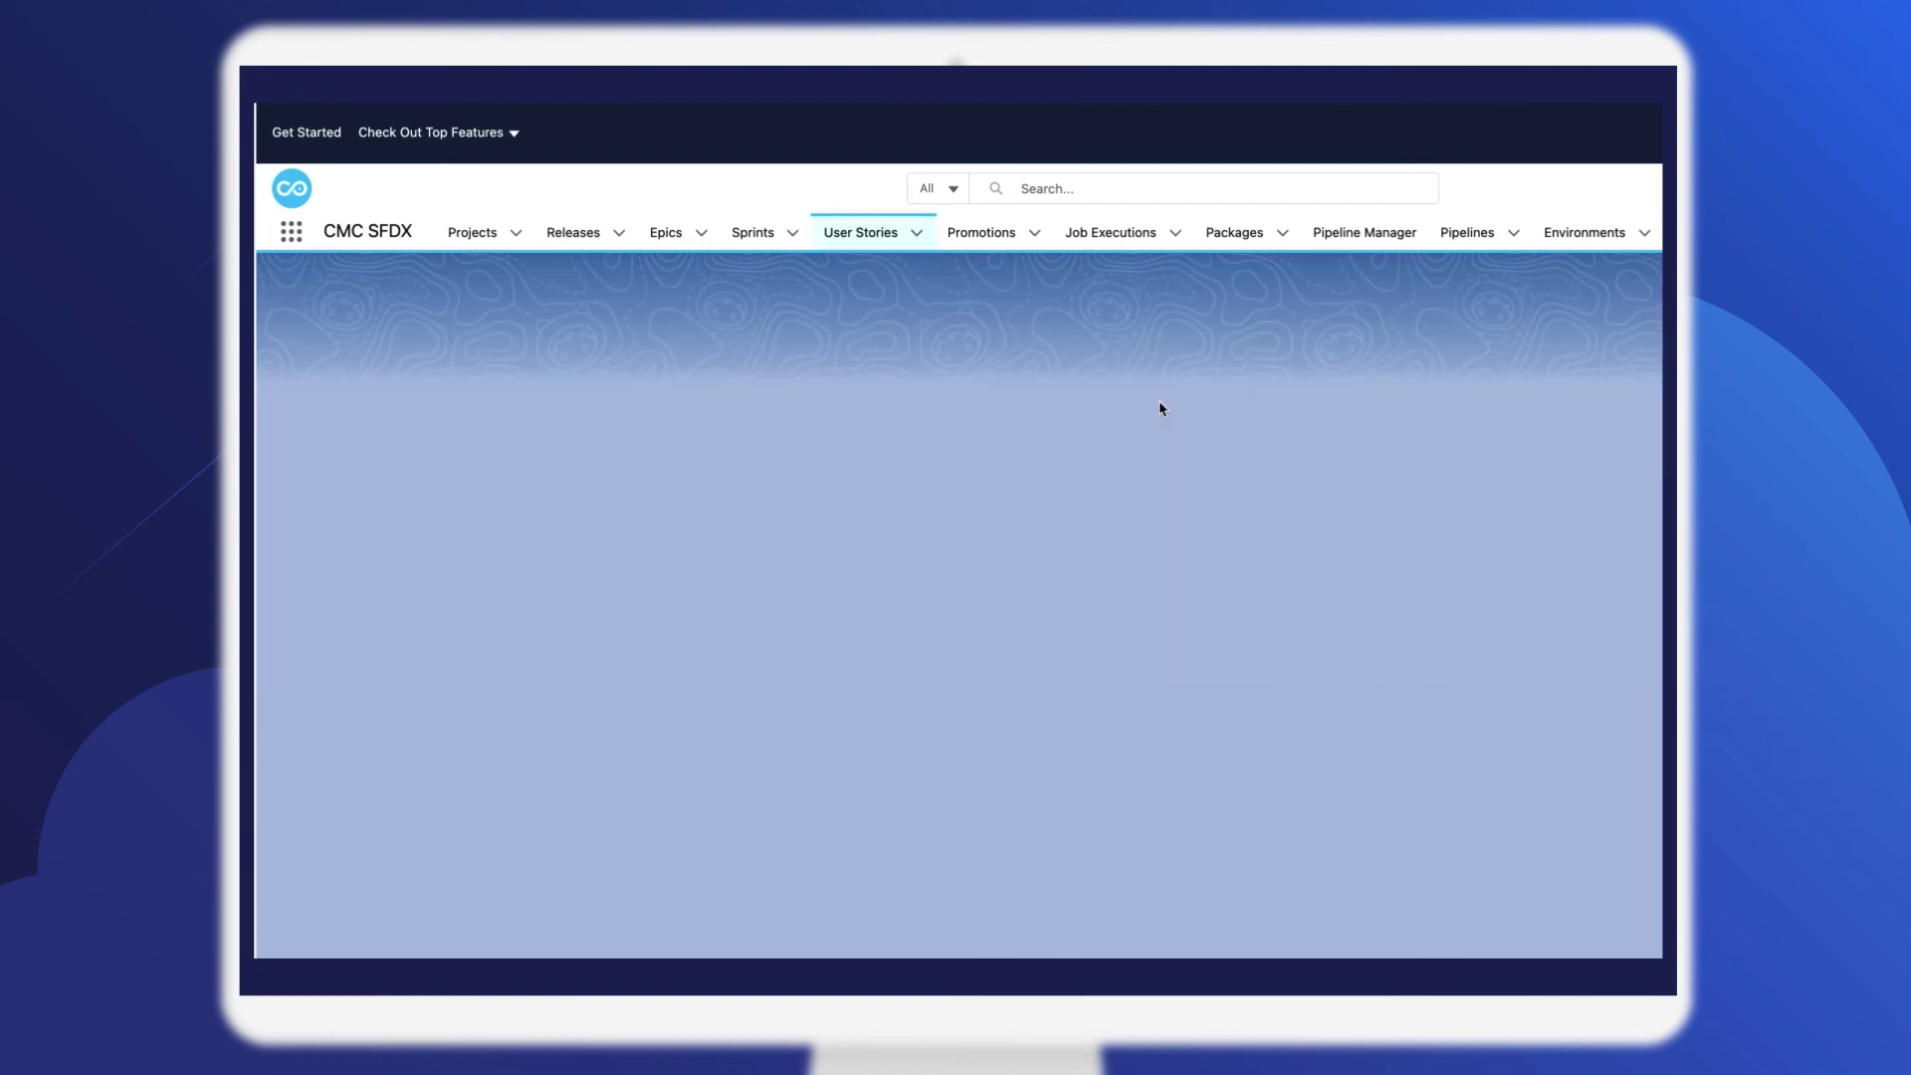